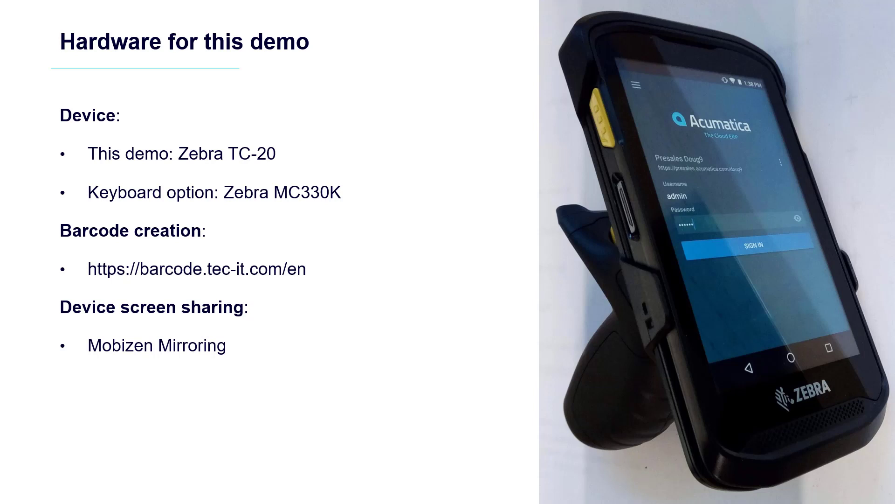
- Advance from the Hardware slide to the Getting Started slide on installing Acumatica and its mobile app
key(Right)
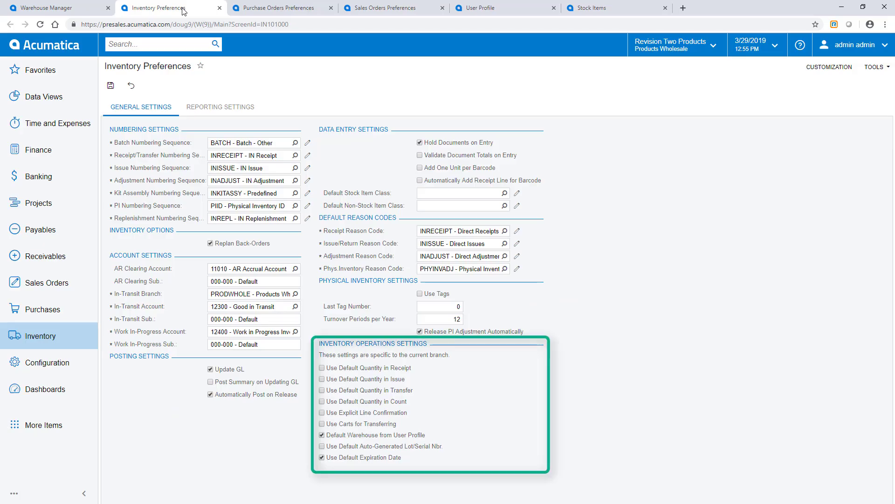
- Review the Purchase Orders and Sales Orders preferences, then the user profile's default warehouse
click(260, 10)
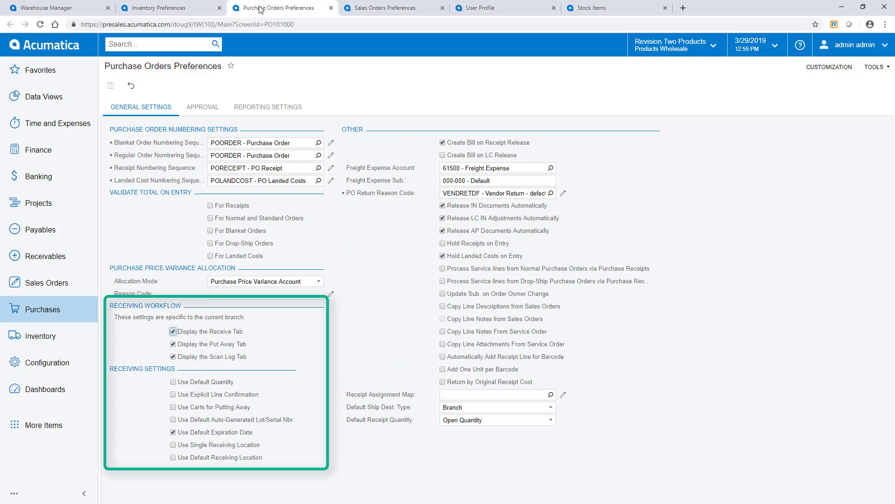
click(400, 14)
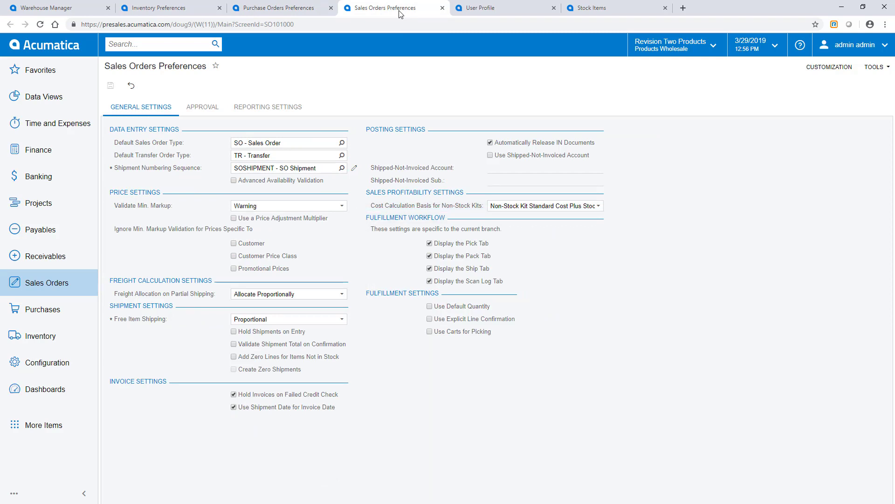
click(491, 13)
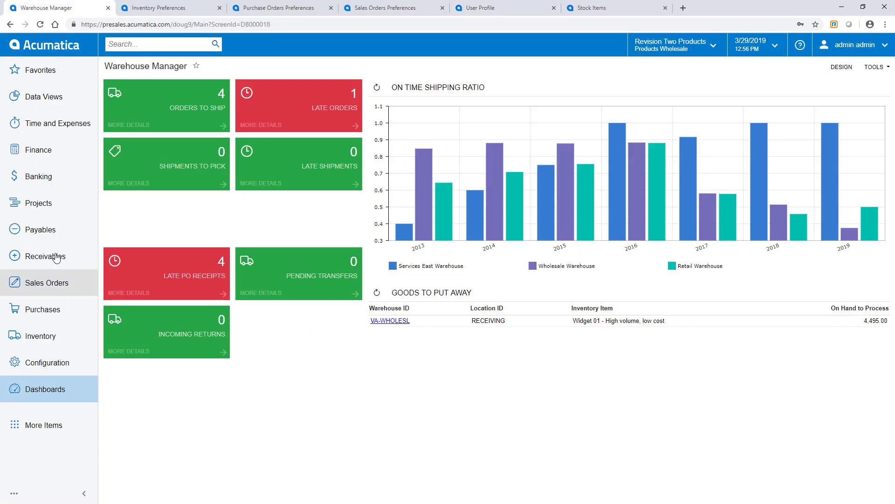
- Open overdue purchase order PO000943 from the Receiving Clerk dashboard's Overdue PO Receipts
click(43, 394)
click(429, 175)
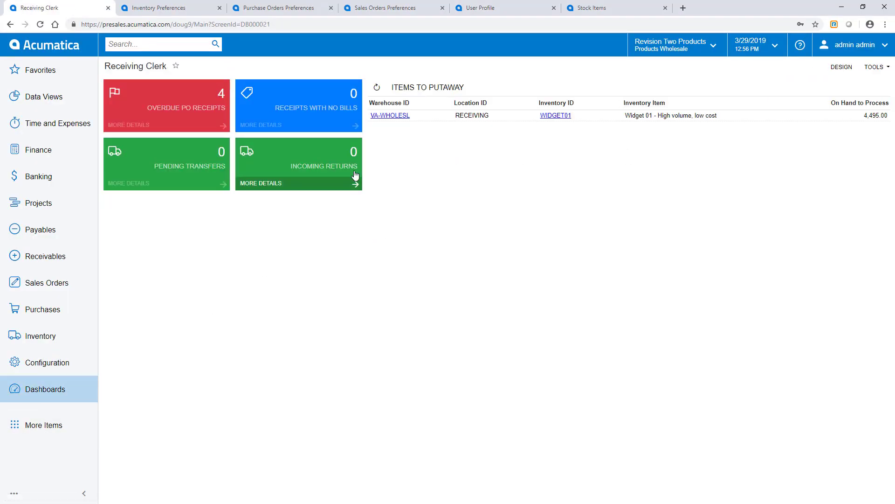
click(202, 120)
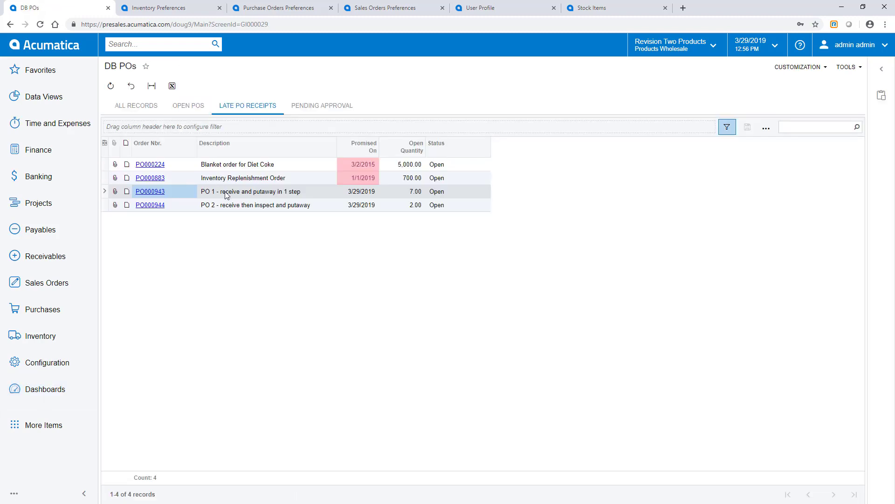
click(227, 190)
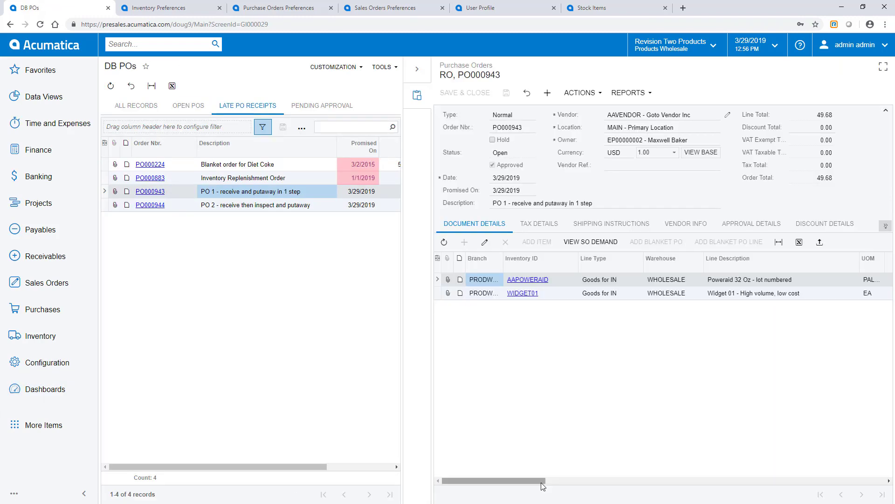
- Enter PO000943 on the phone's Receive and Put Away screen to start receipt PR000925
mouse_move(553, 486)
mouse_down()
mouse_move(593, 485)
mouse_move(541, 486)
mouse_up()
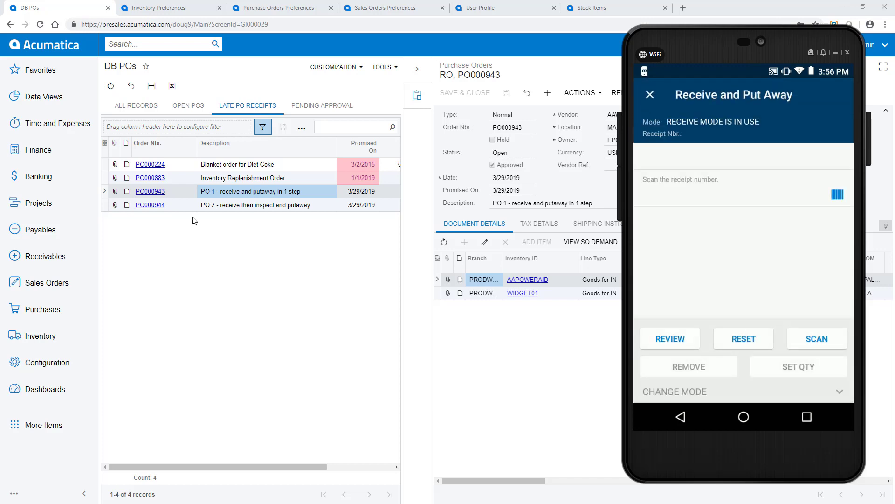
text(po000943)
key(Return)
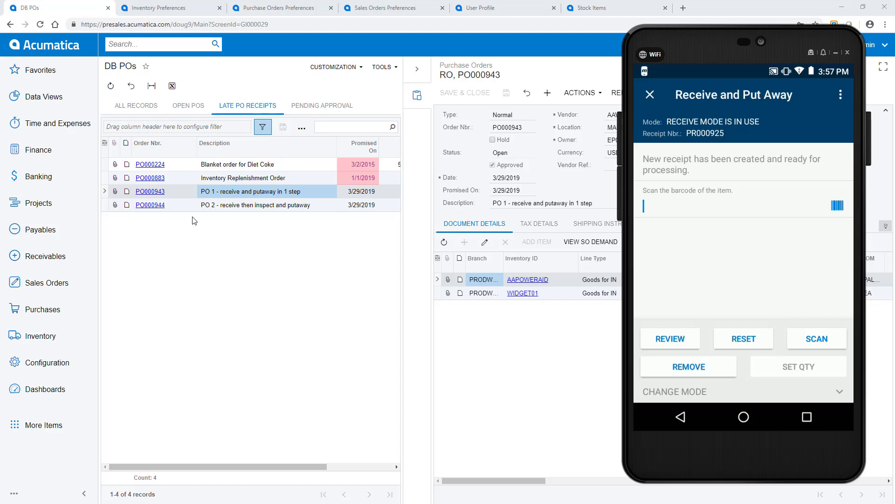
- Receive AAPOWERAID (barcode 230P) with lot SRN0001 into location RS01, checking its barcode cross-references
text(230P)
key(Return)
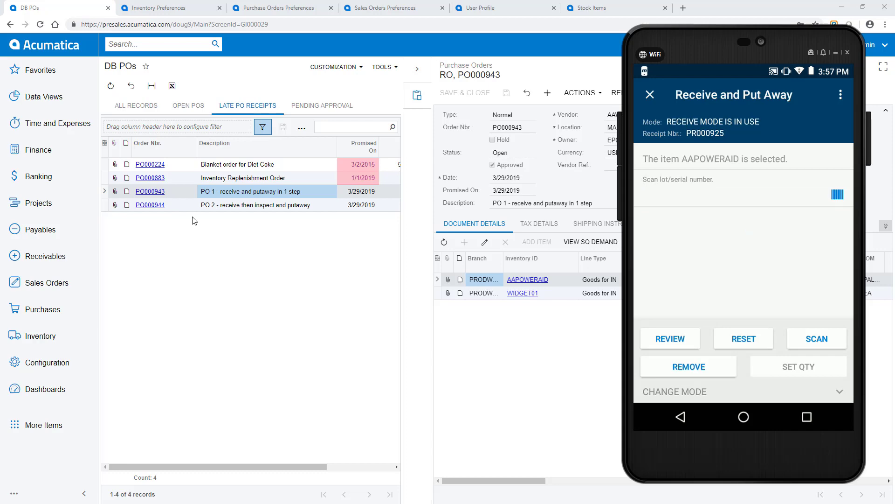
click(595, 10)
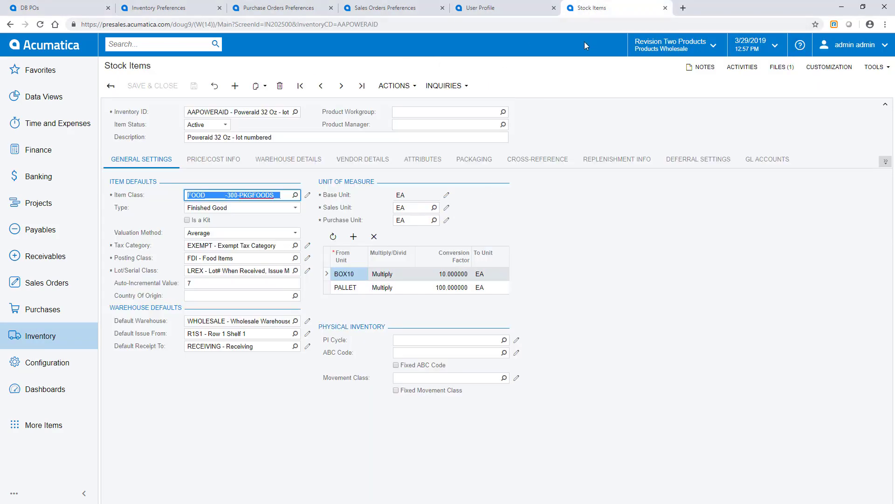
click(552, 160)
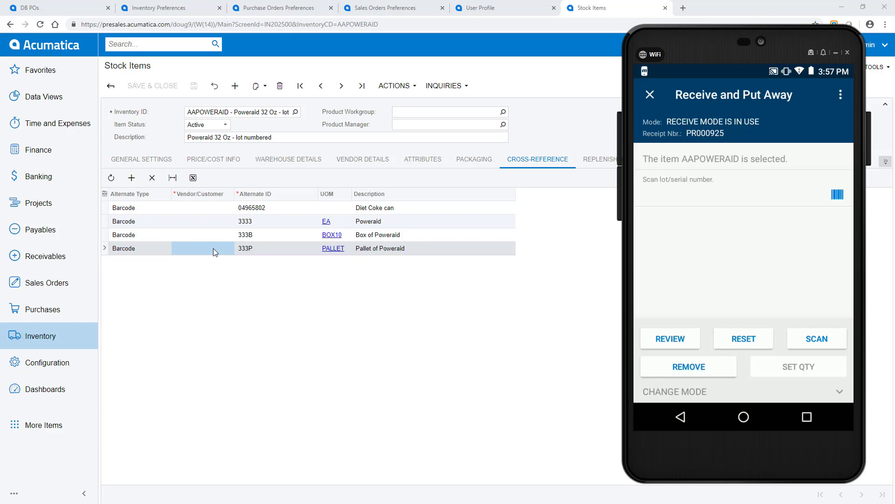
text(SRN0001)
key(Return)
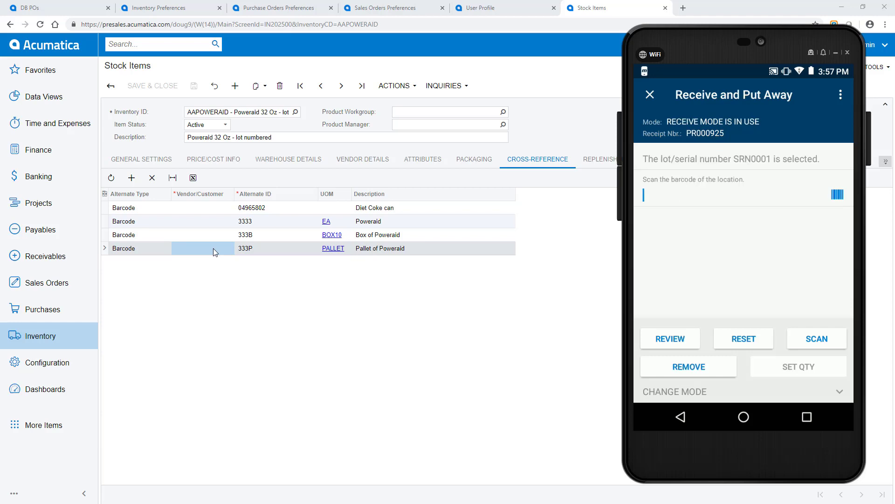
text(RS01)
key(Return)
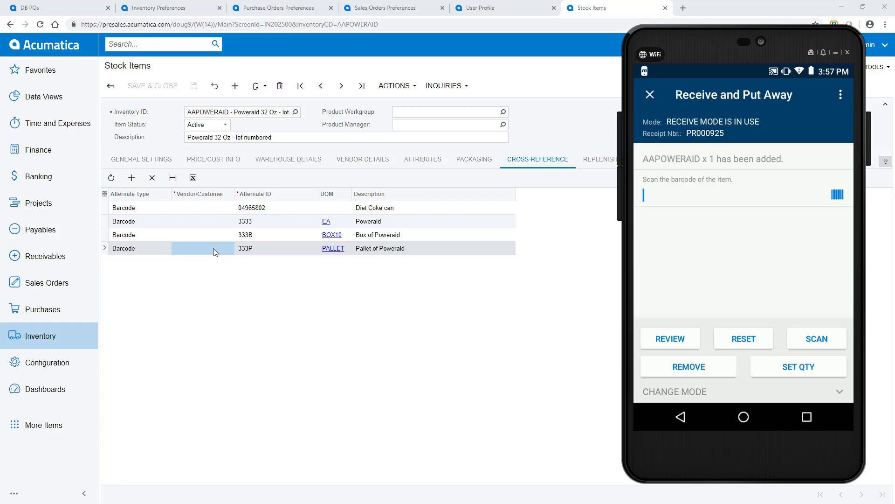
- Receive WIDGET01 (barcode 5555) into location R1S1
text(5555)
key(Return)
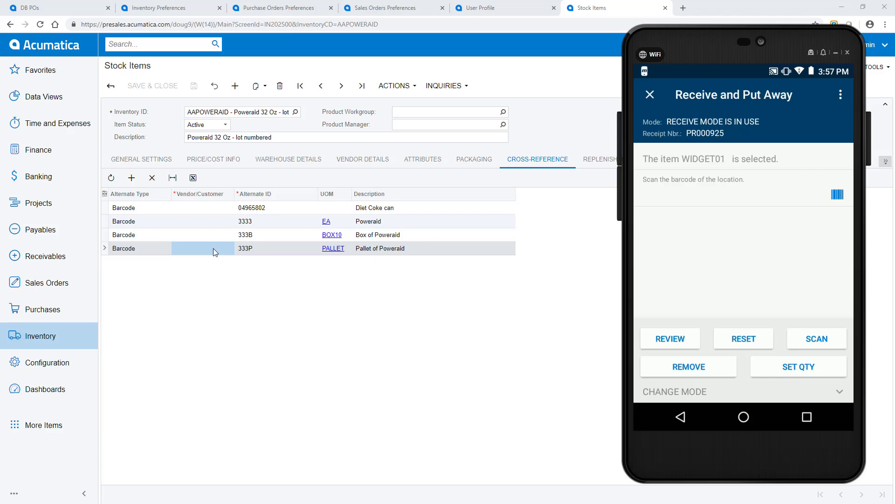
text(R1S1)
key(Return)
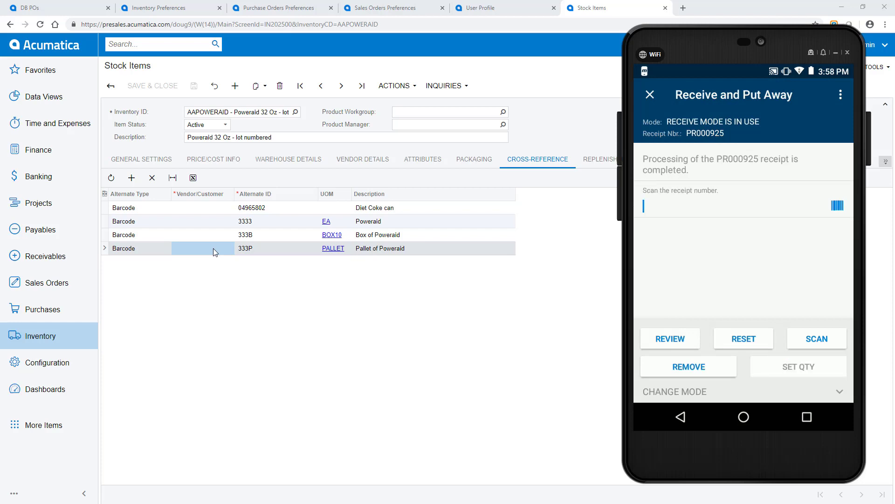
- Confirm receipt PR000925 is released in Purchase Receipts, then open purchase order PO000944
click(34, 313)
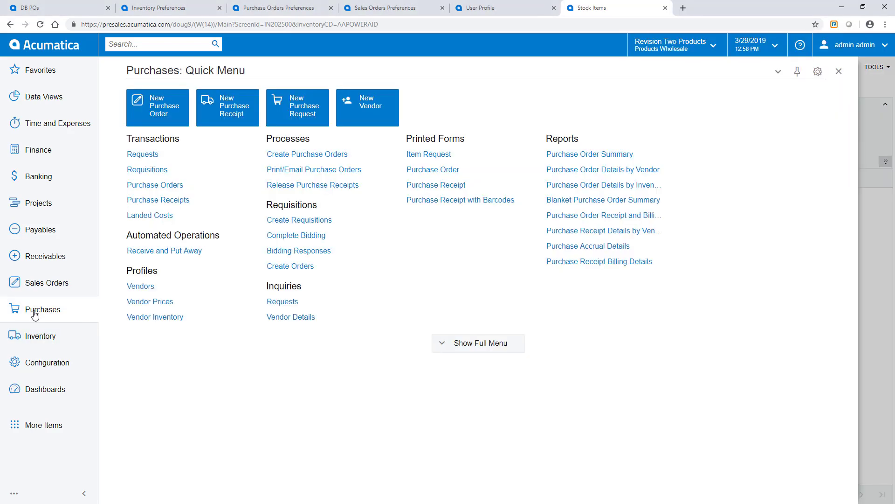
right_click(228, 119)
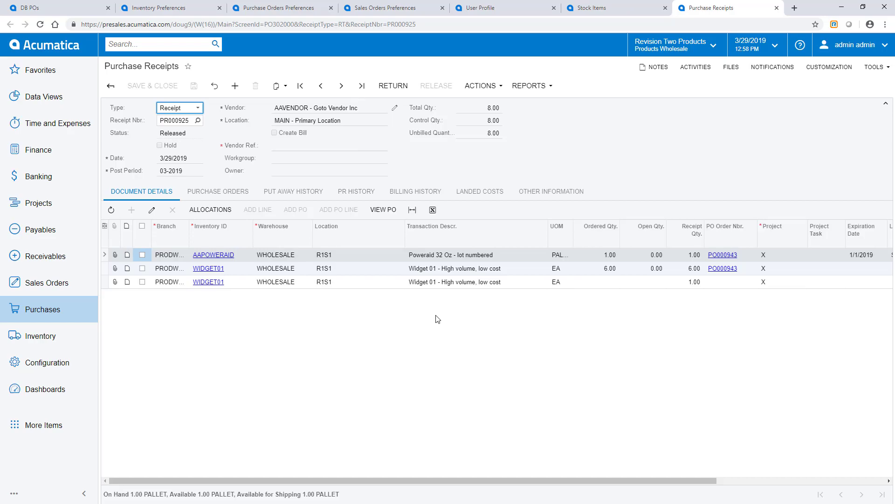
click(68, 9)
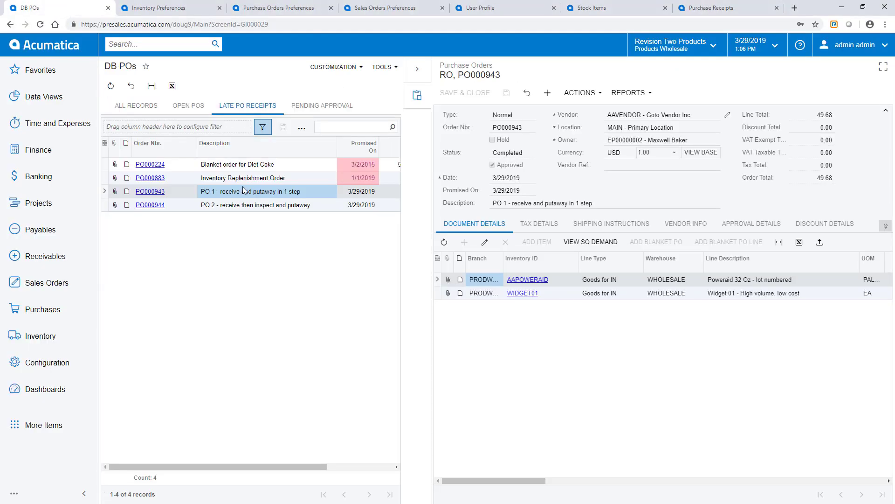
click(247, 205)
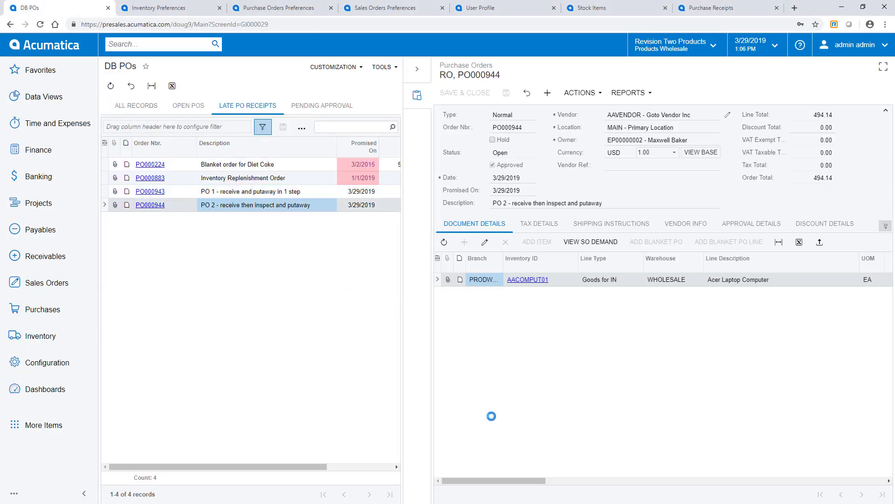
drag(509, 479, 479, 475)
- Enable single and default receiving locations in Purchase Orders Preferences and save
click(260, 9)
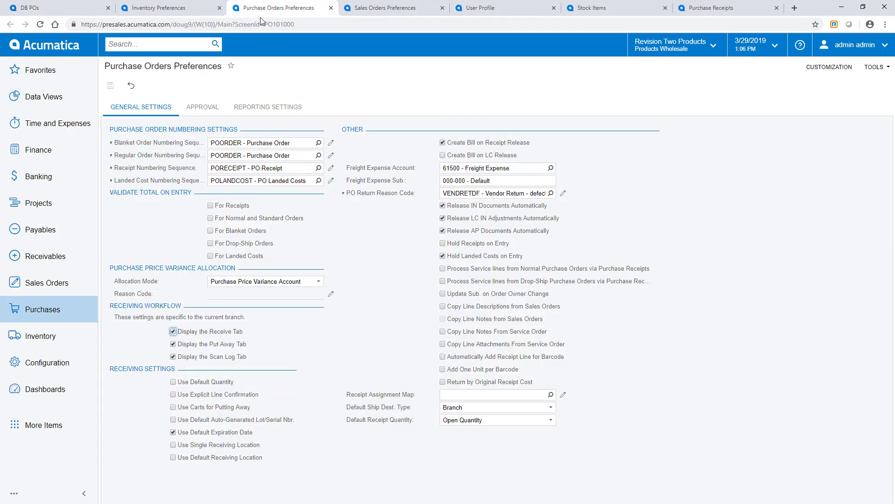
click(173, 444)
click(173, 457)
click(112, 86)
click(64, 13)
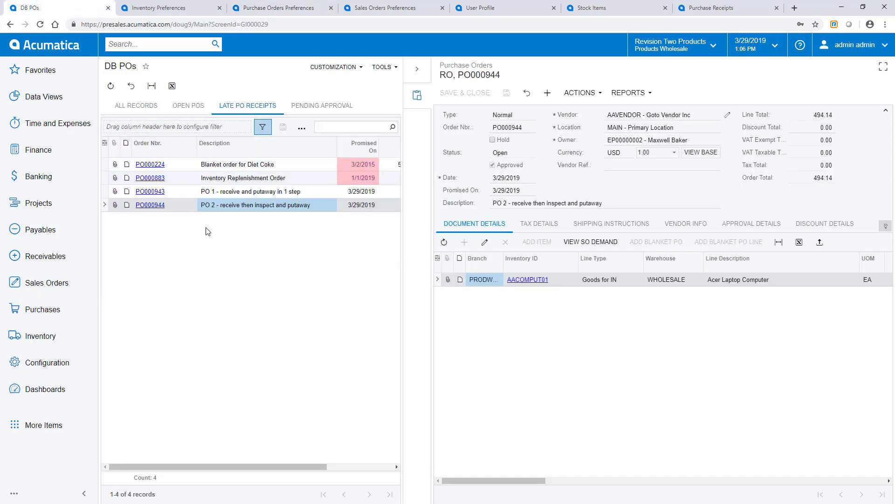
- On the phone, receive PO000944 with one AACOMPUT01 and complete it with *OK*
key(alt+Tab)
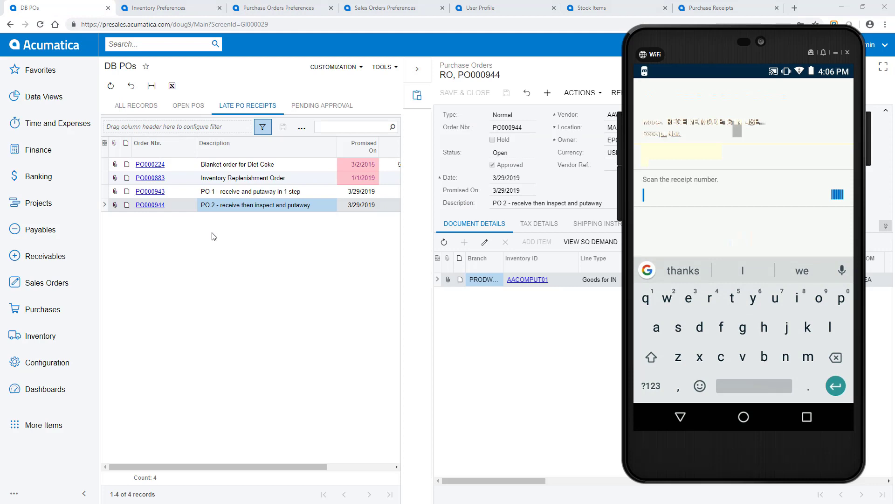
text(po000944)
key(Return)
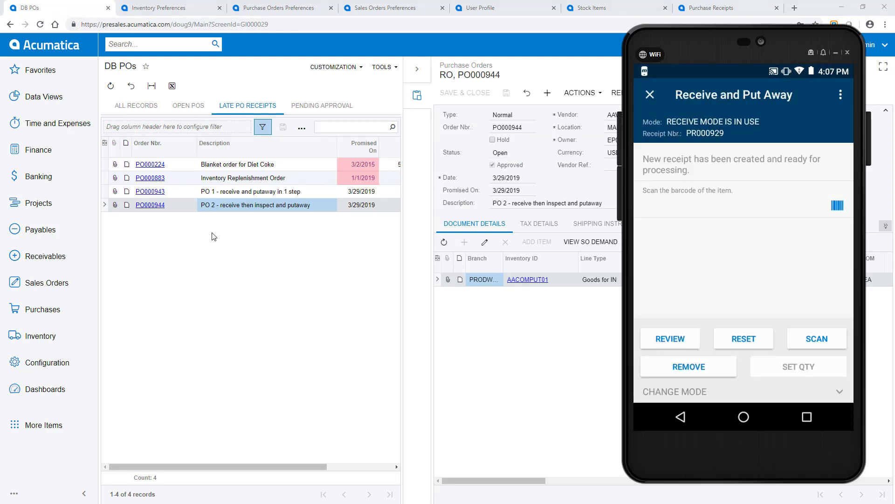
text(AACOMPUT01)
key(Return)
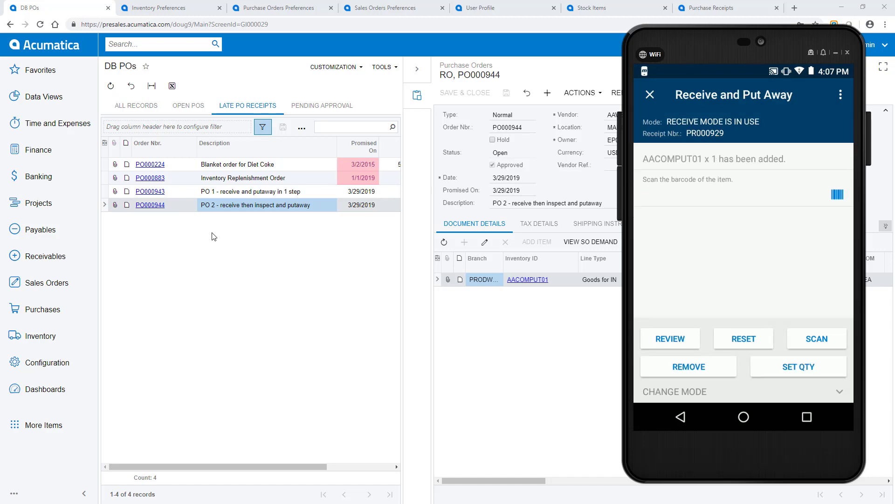
text(*OK*)
key(Return)
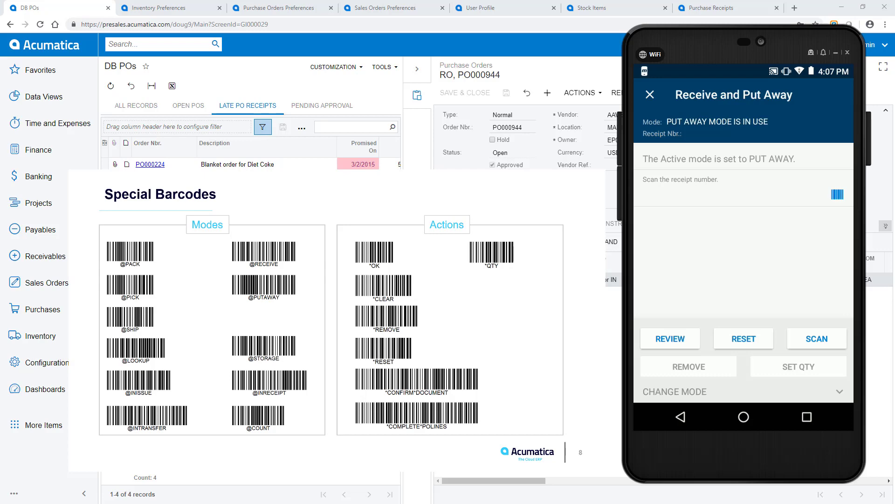
- Check the purchase order's PO History shows receipt PR000929
click(885, 226)
click(855, 239)
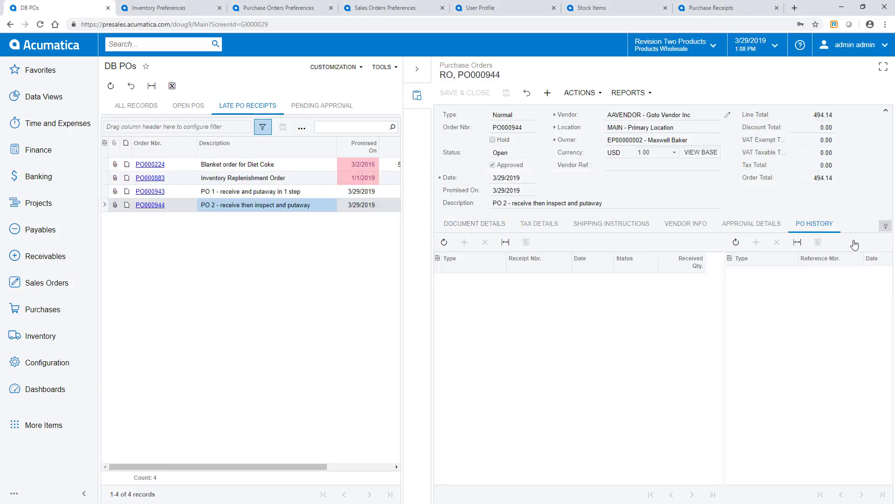
click(444, 242)
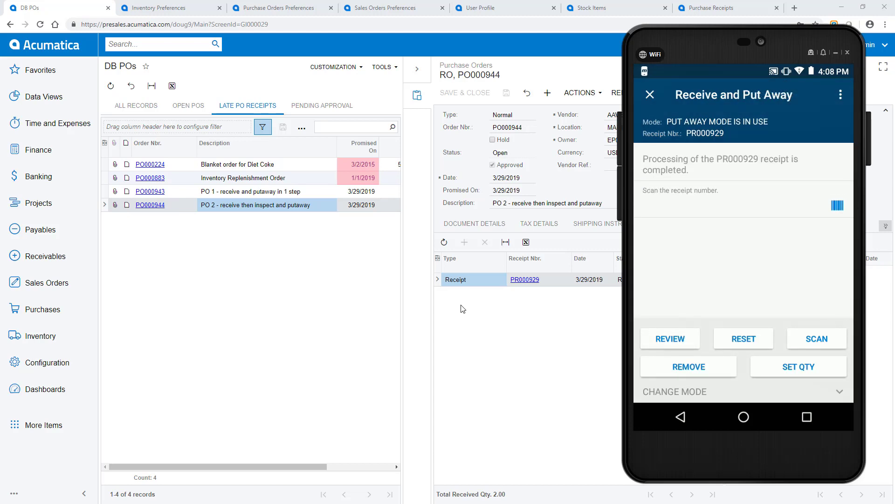
- Open a new transfer in a separate tab and step to released transfer 000945
click(35, 336)
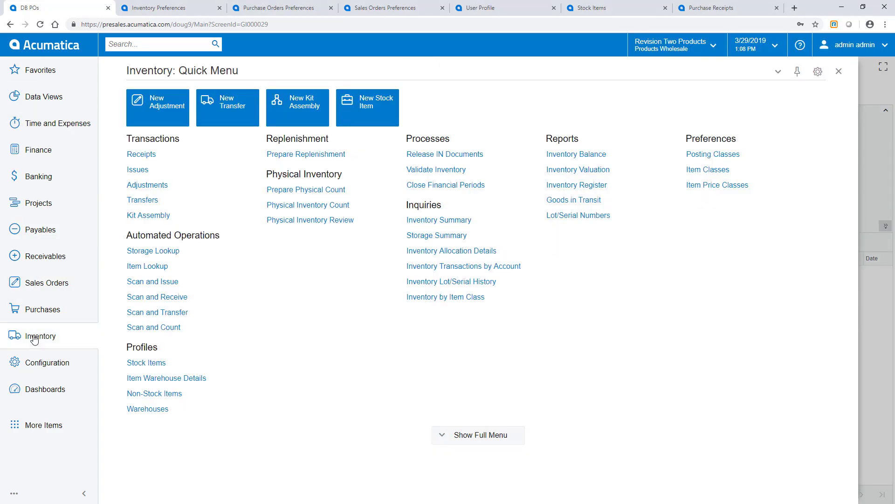
right_click(224, 112)
click(219, 136)
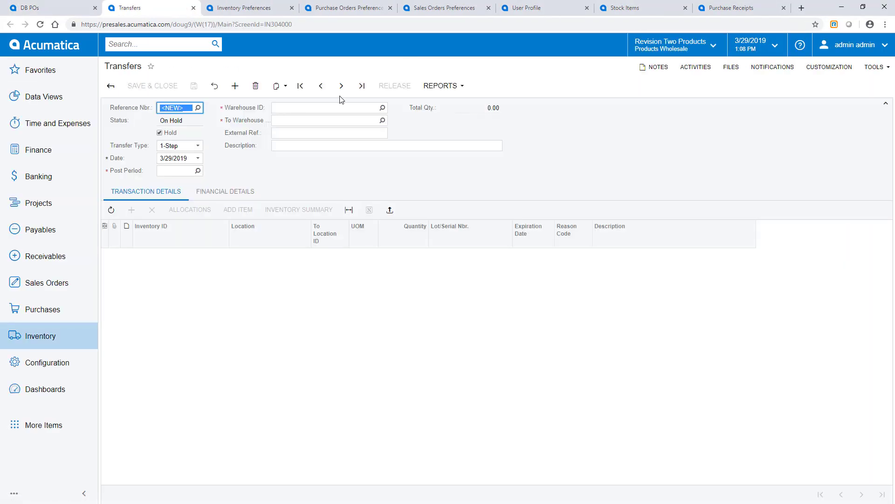
click(342, 92)
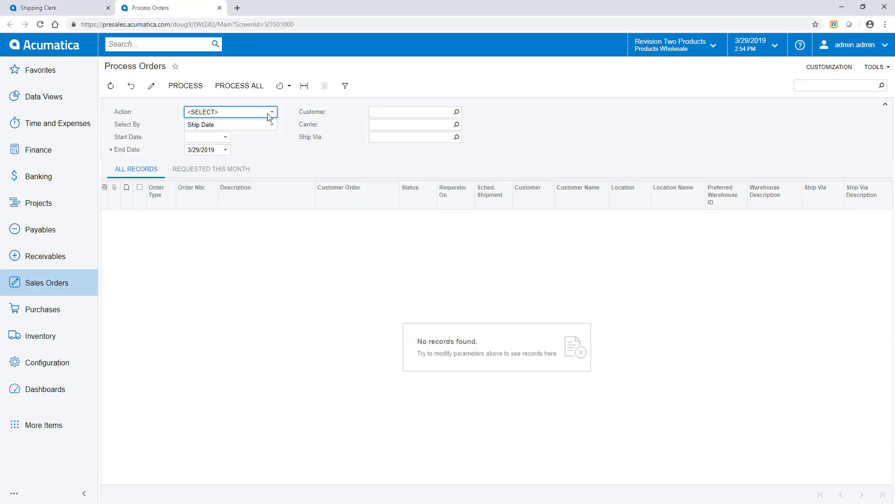
- Run Create Shipment on all listed orders, SO004783 and SO004786, and close Process Orders
click(270, 112)
click(239, 159)
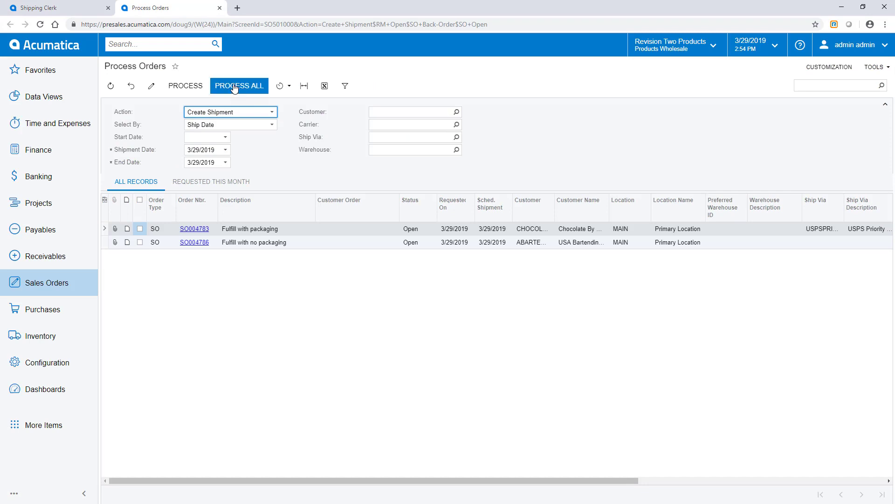
click(234, 85)
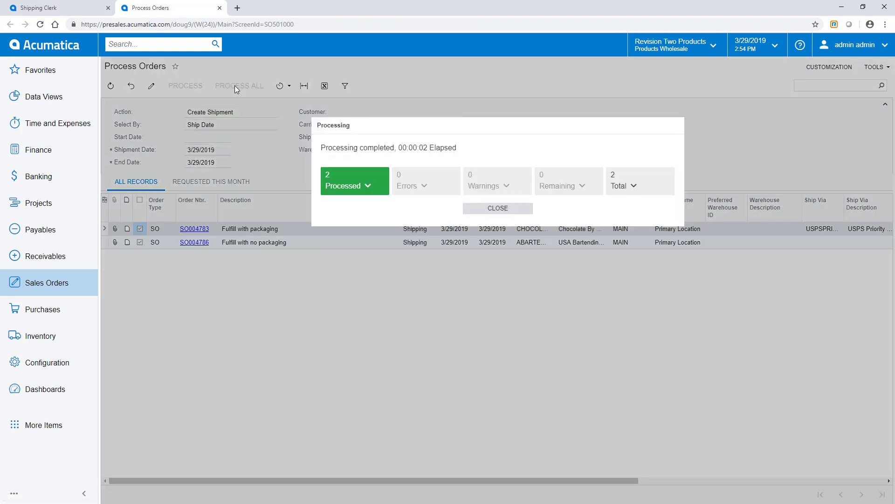
click(219, 7)
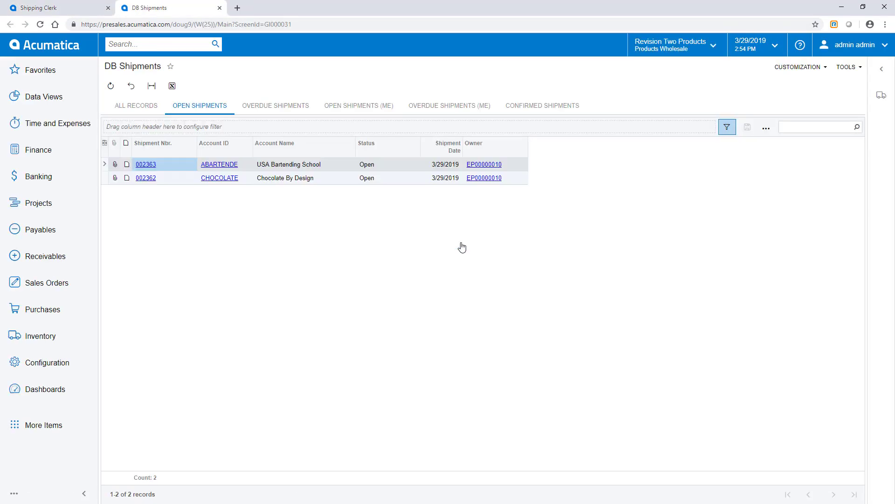
- Print the pick list for shipment 002363 and bring up the phone warehouse app
click(881, 95)
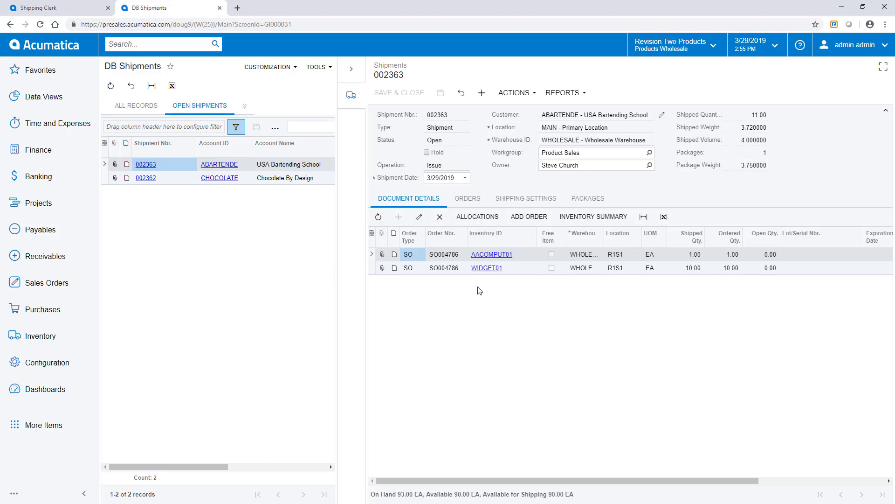
click(532, 93)
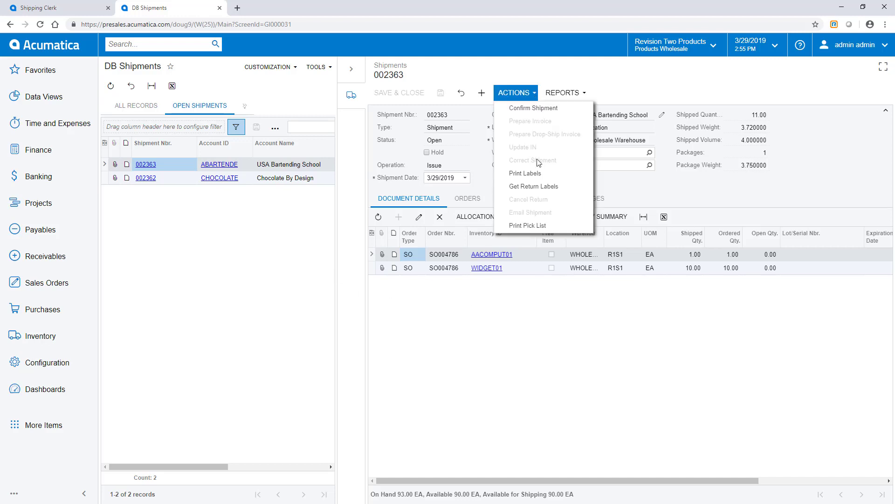
click(535, 227)
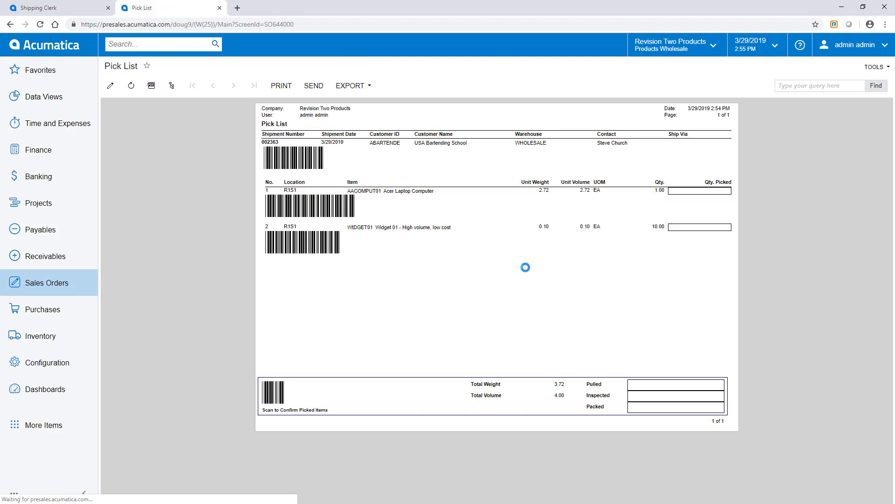
key(alt+Tab)
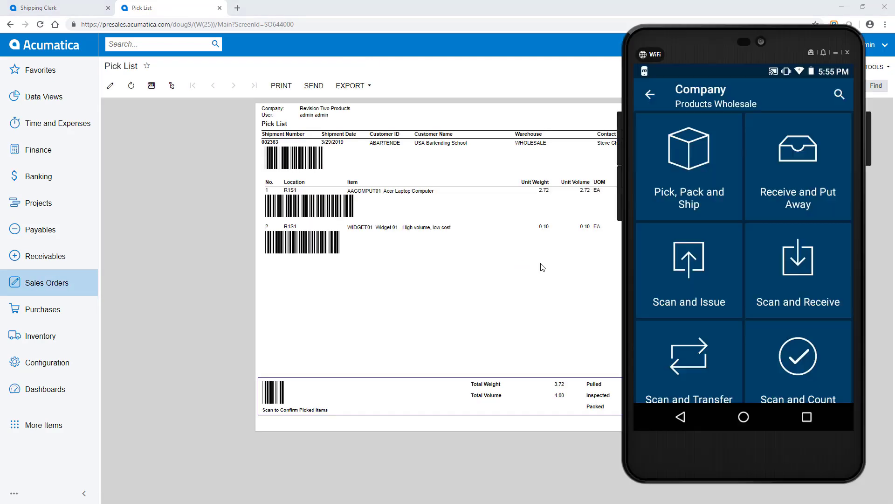
- Start Pick, Pack and Ship for shipment 002363 and pick item barcode 1111 from R1S1
click(684, 181)
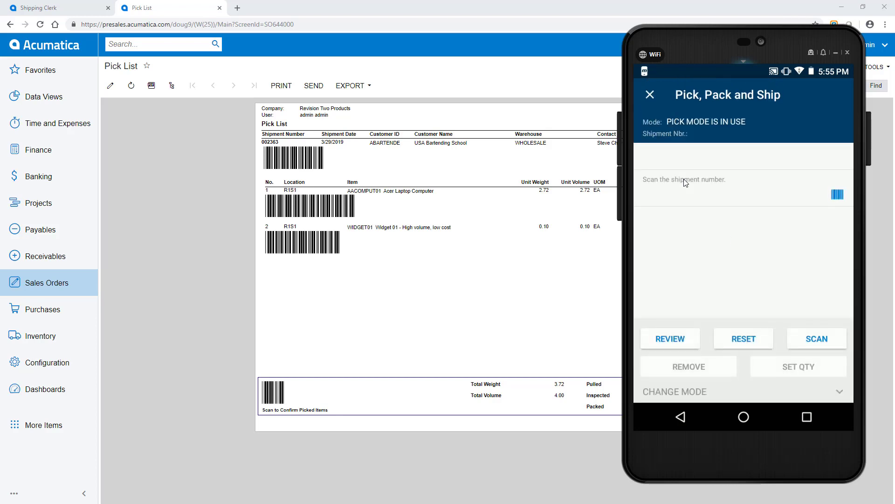
text(002363)
key(Return)
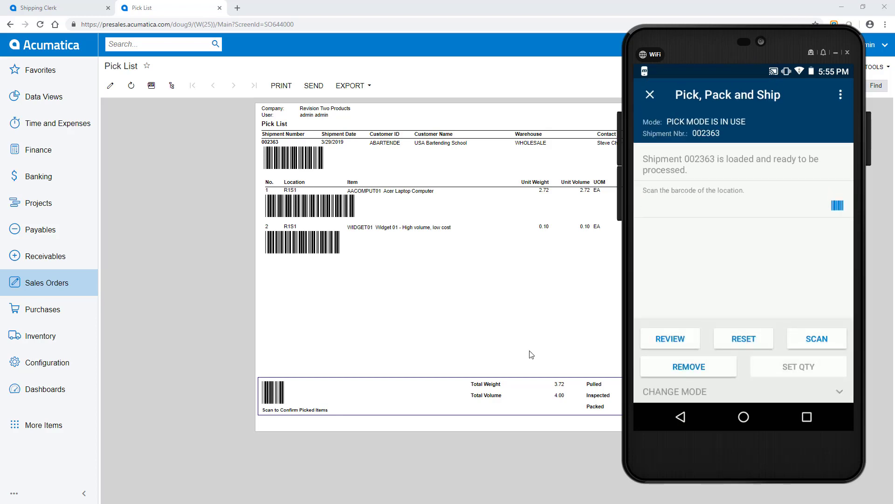
text(R1S1)
key(Return)
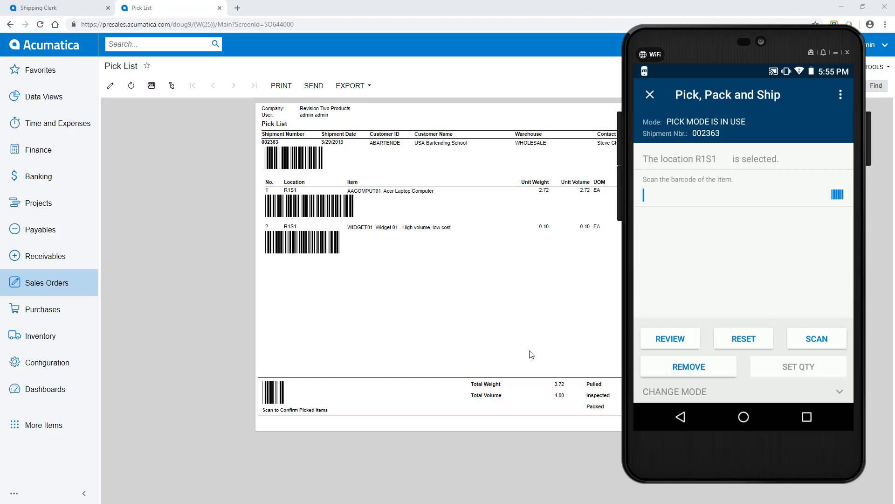
text(1111)
key(Return)
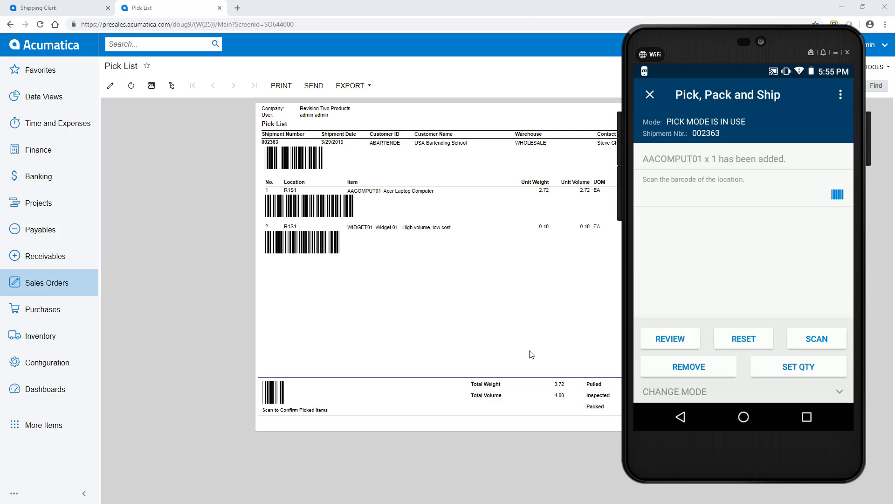
- Review the picked items, then pick barcode 5500 from R1S1 to finish shipment 002363
click(664, 347)
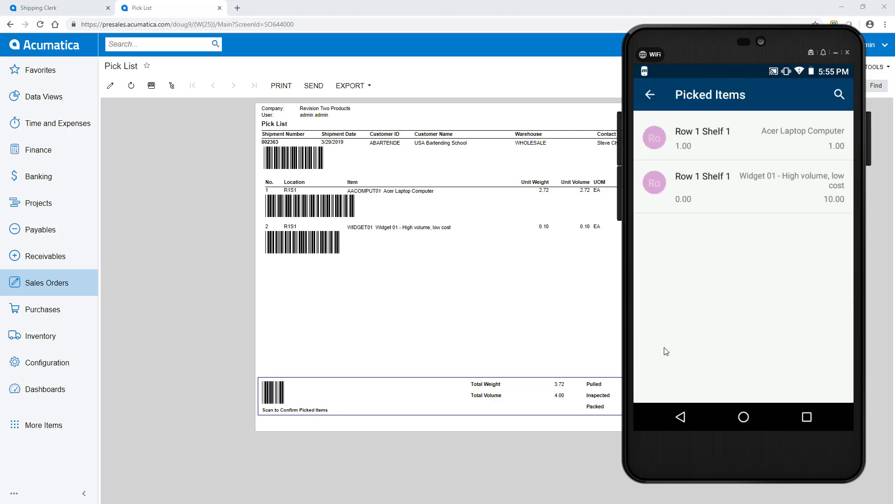
right_click(664, 349)
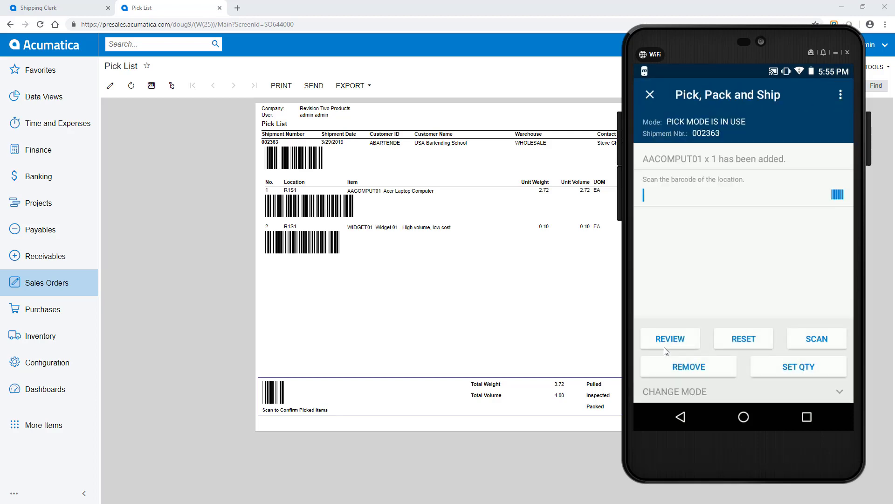
text(R1S1)
key(Return)
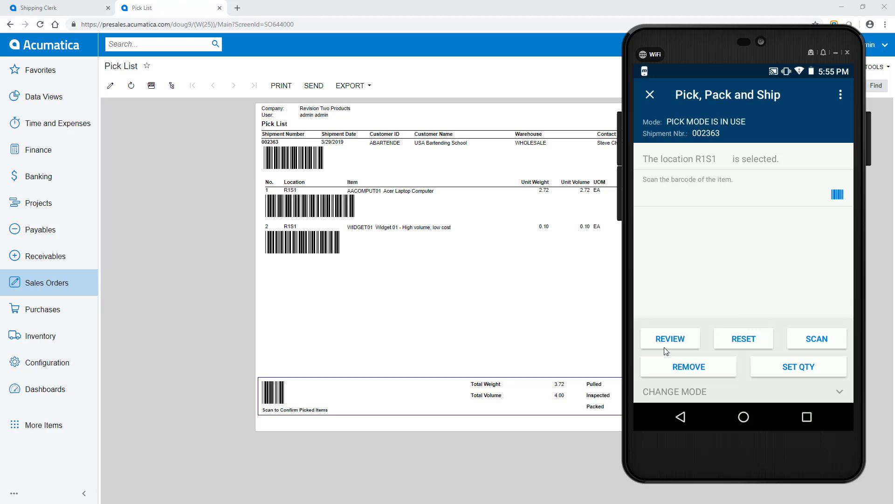
text(5500)
key(Return)
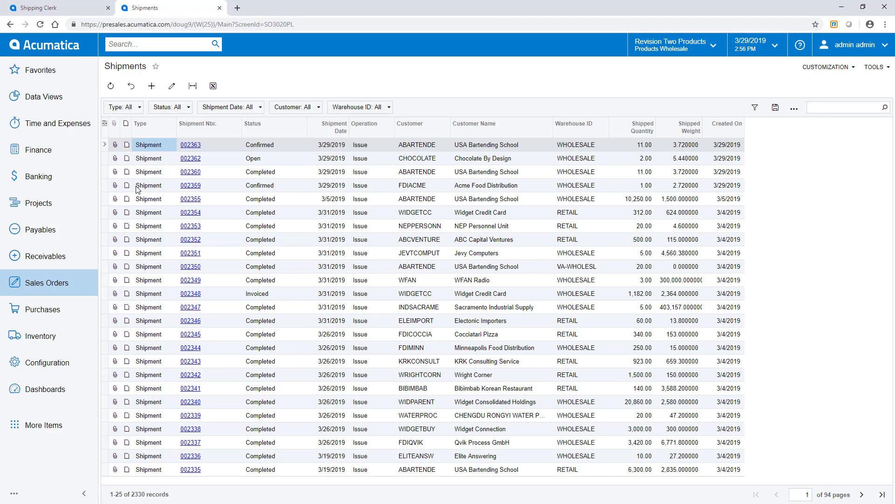
- Print the Shipment Confirmation report for shipment 002363 from its Actions > Reports menu
click(178, 148)
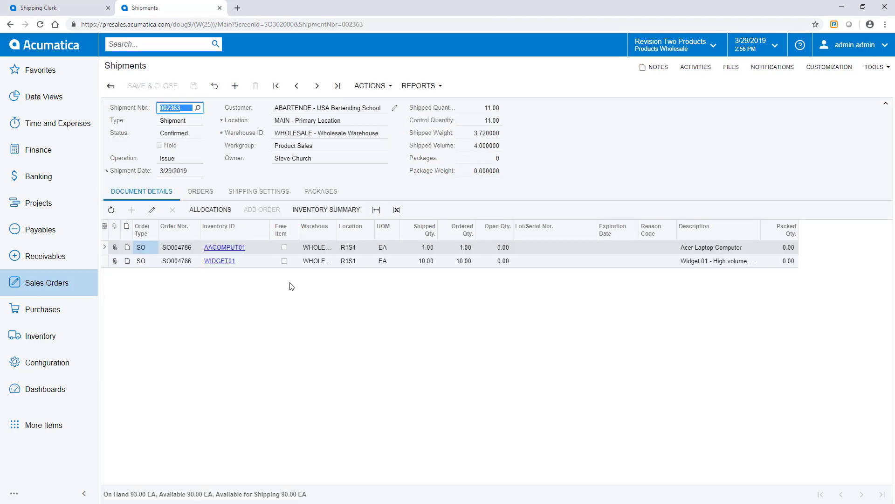
click(370, 85)
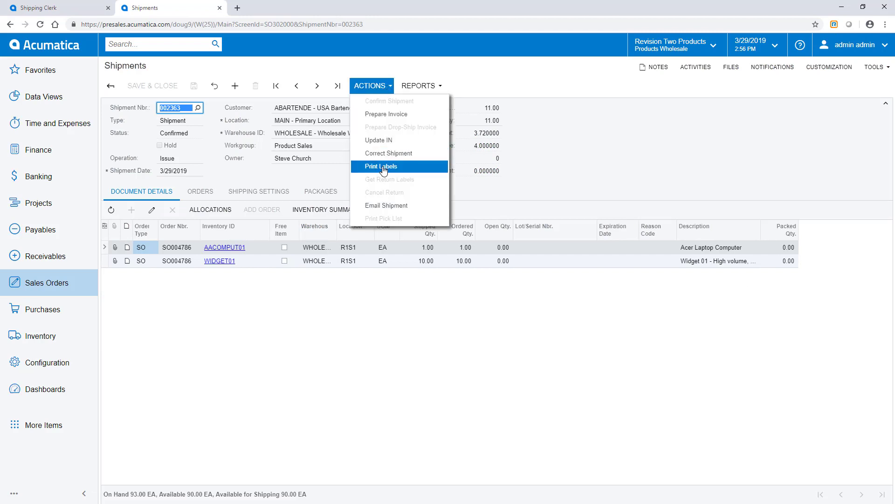
click(428, 85)
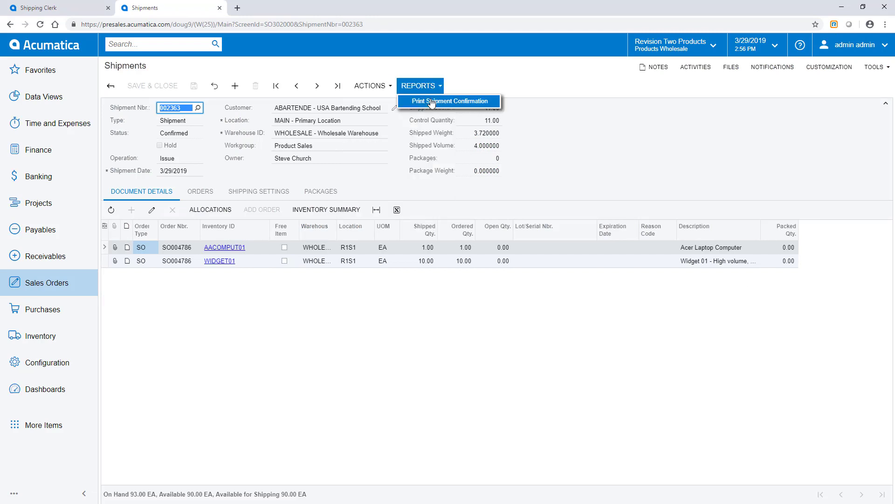
click(432, 102)
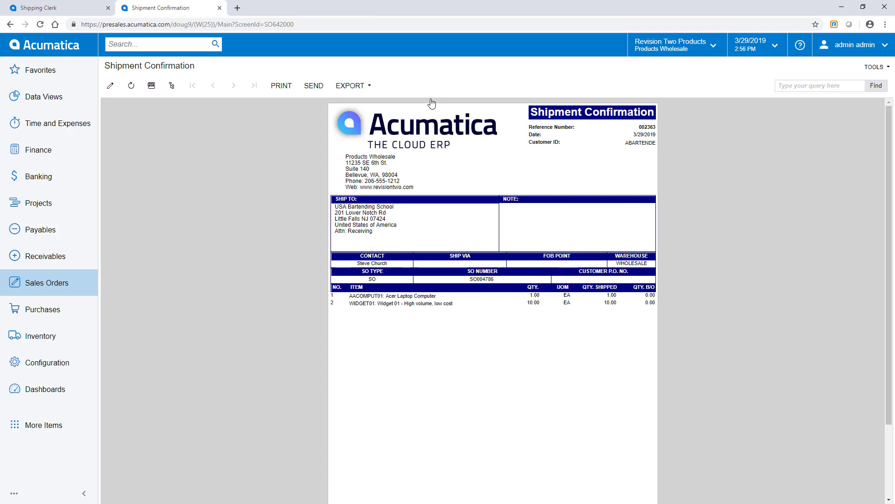
- Load shipment 002362 in the mobile app from the All Orders to Pick and Pack list
click(219, 8)
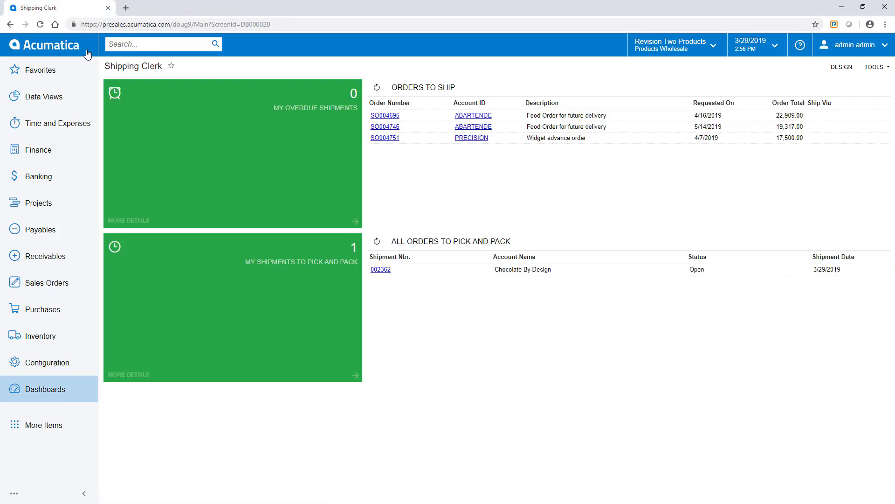
click(423, 247)
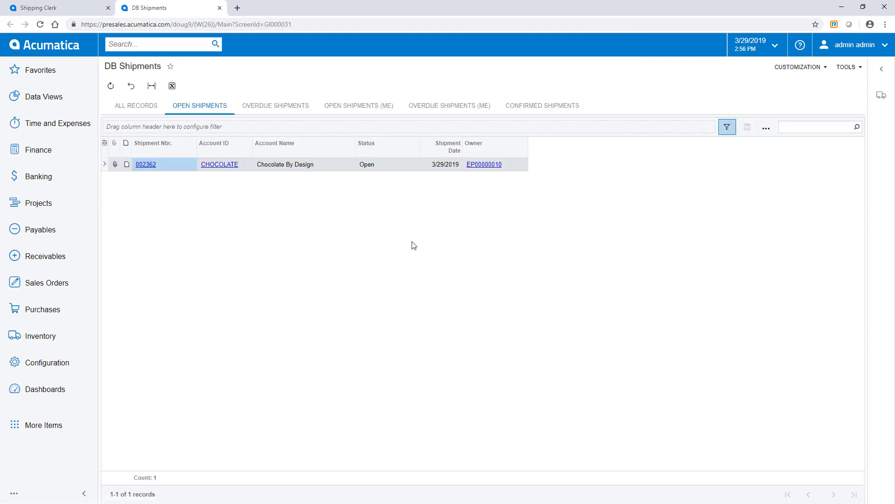
click(882, 99)
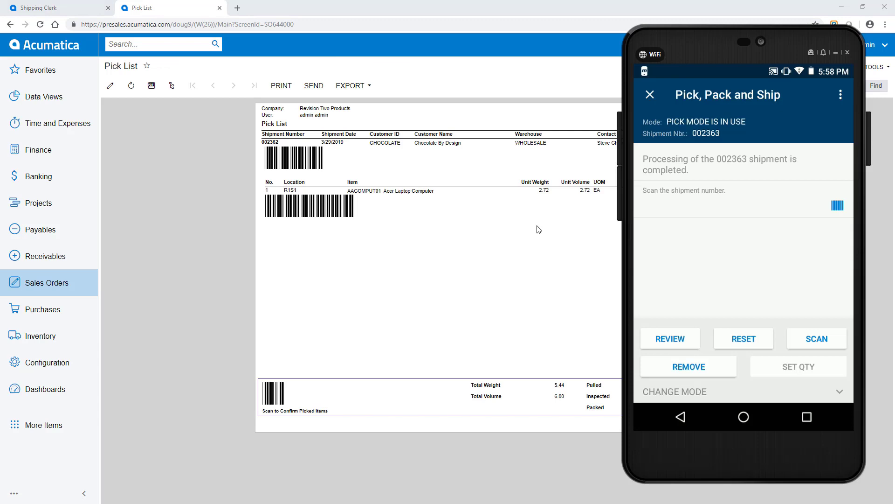
text(002362)
key(Return)
- Pick item 1111 (AACOMPUT01) from location R1S1, finishing picking and switching to Pack mode
text(R1S1)
key(Return)
text(1111)
key(Return)
text(R1S1)
key(Return)
text(1111)
key(Return)
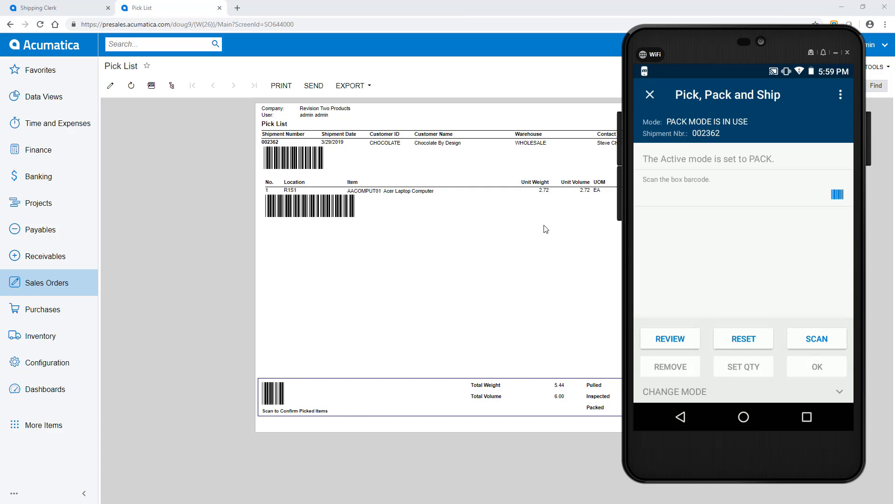
- Pack AACOMPUT01 into a LARGE box, confirm the package and enter weight 5
text(LARGE)
key(Return)
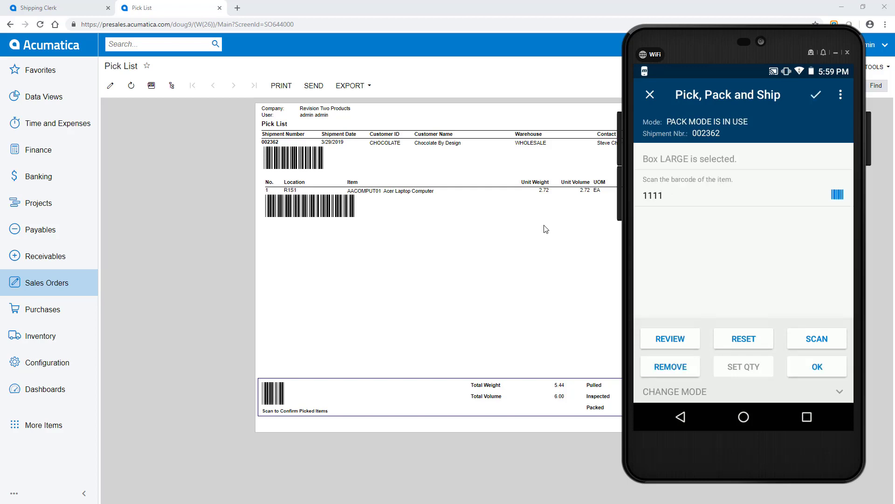
key(Return)
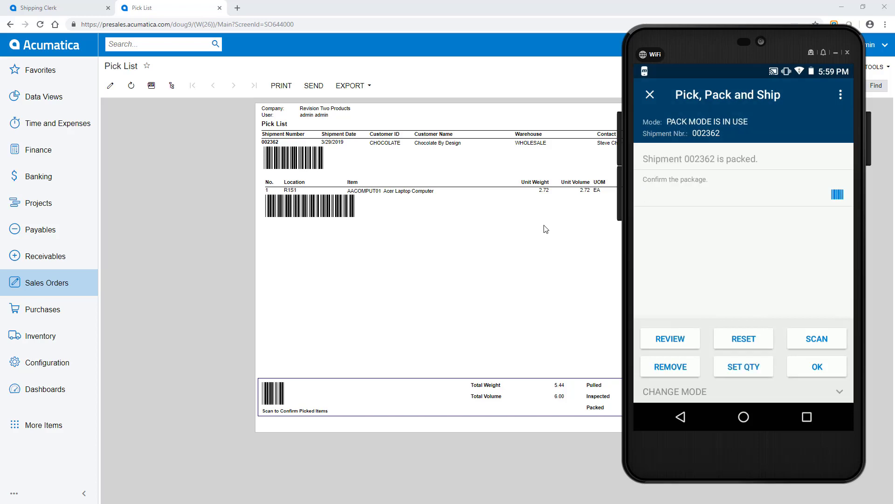
key(Return)
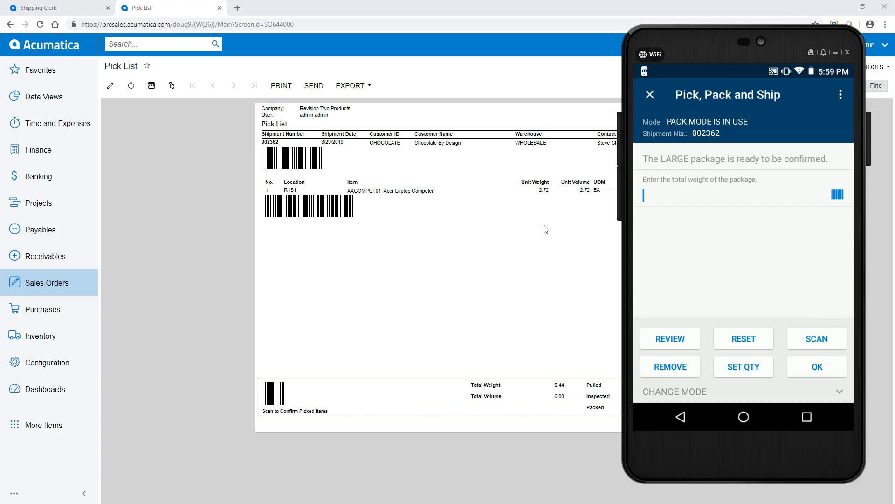
text(5)
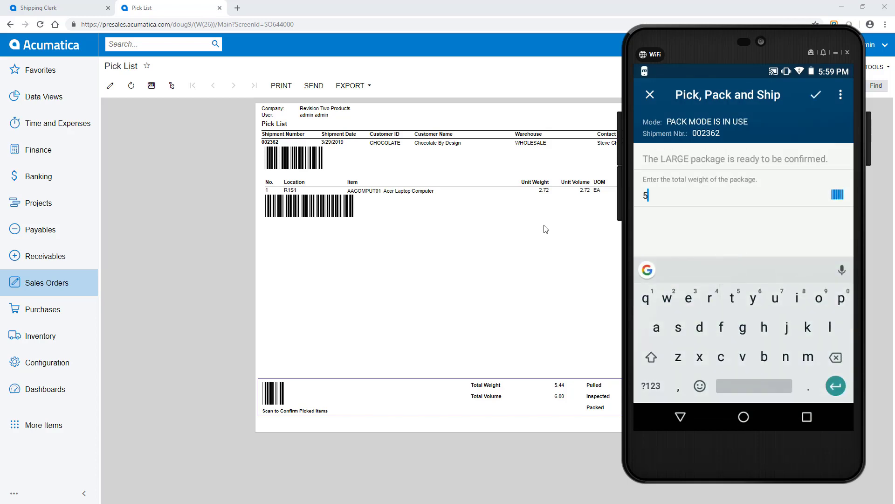
key(Return)
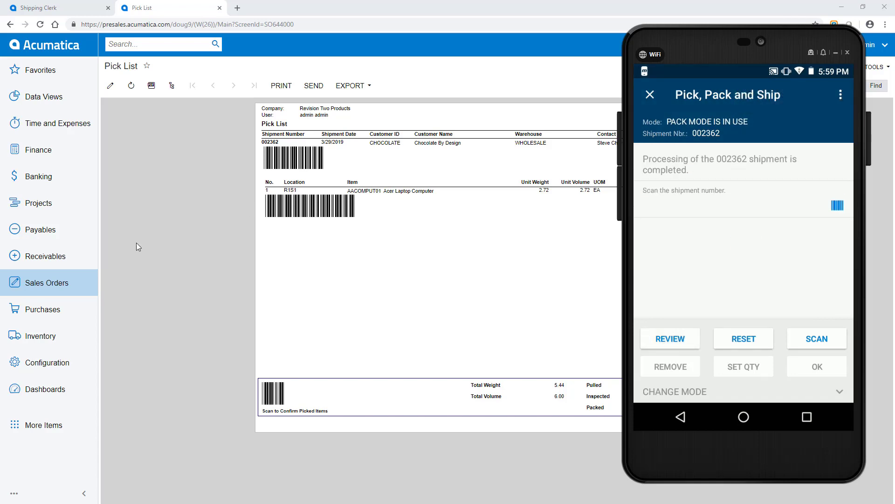
- Show the files attached to the LARGE package on shipment 002362's Packages tab
click(51, 285)
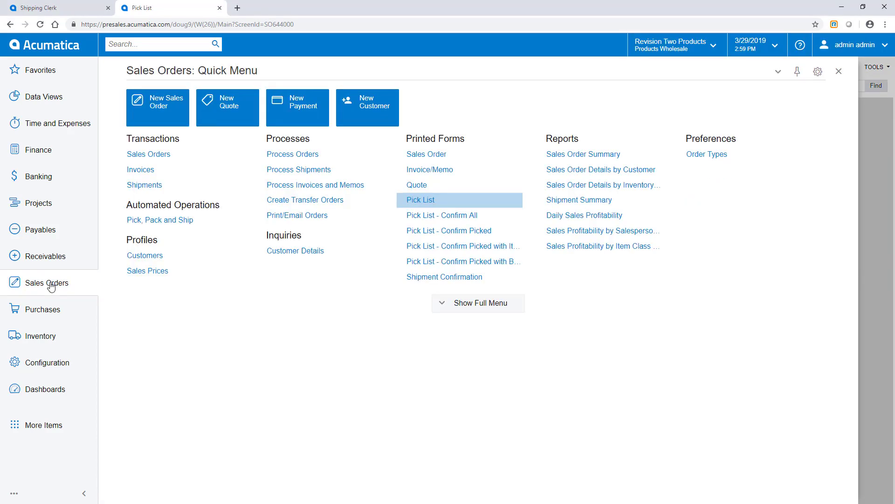
click(142, 185)
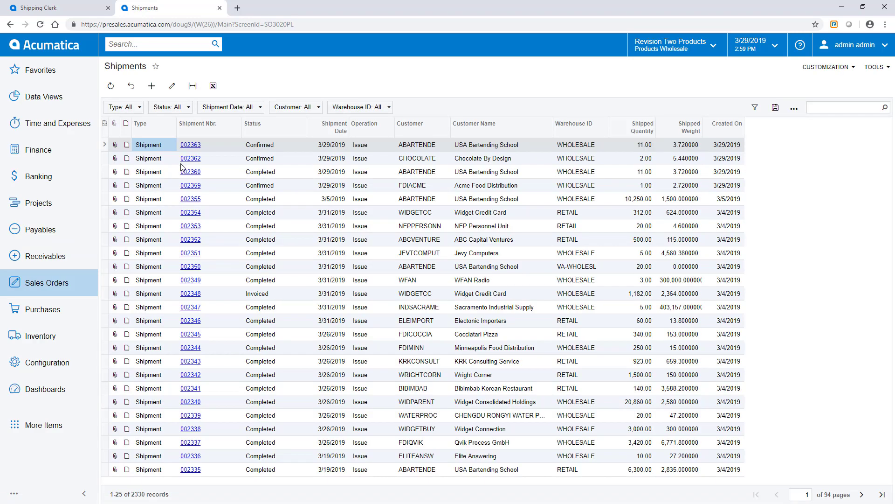
click(190, 159)
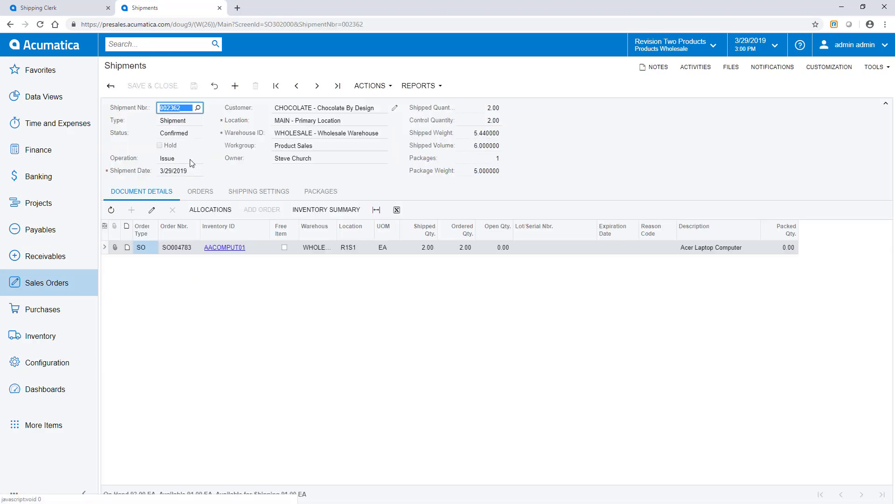
click(321, 191)
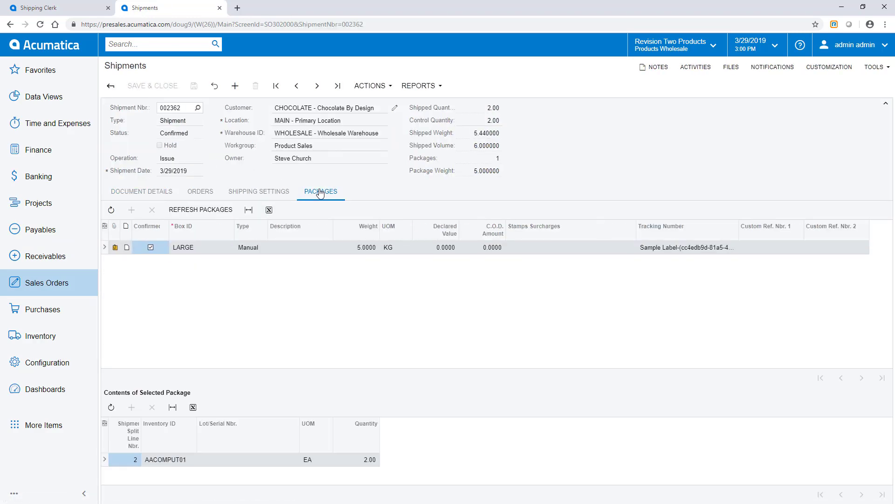
click(116, 247)
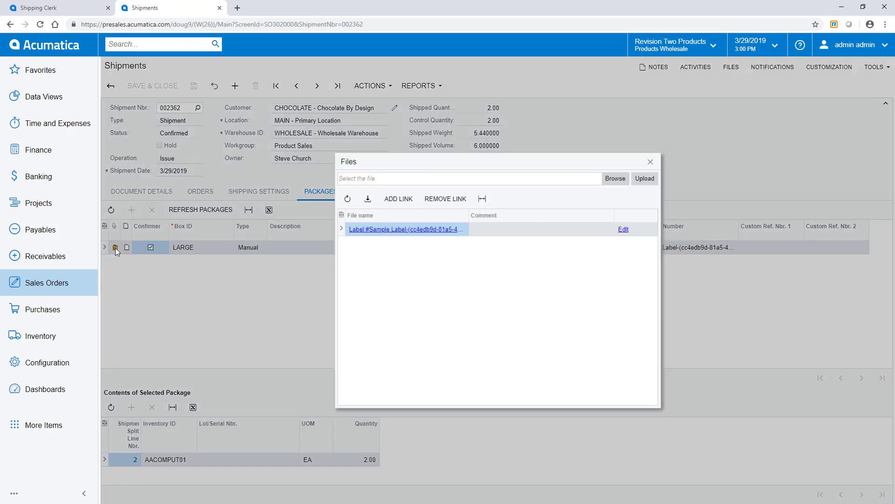
- Open the Stamps.com Priority Mail 2-Day sample label PDF from the Files dialog
click(373, 230)
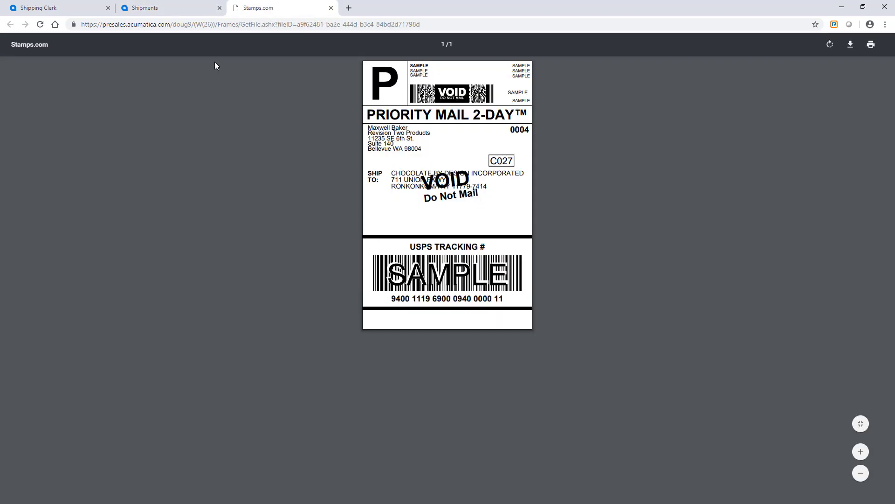